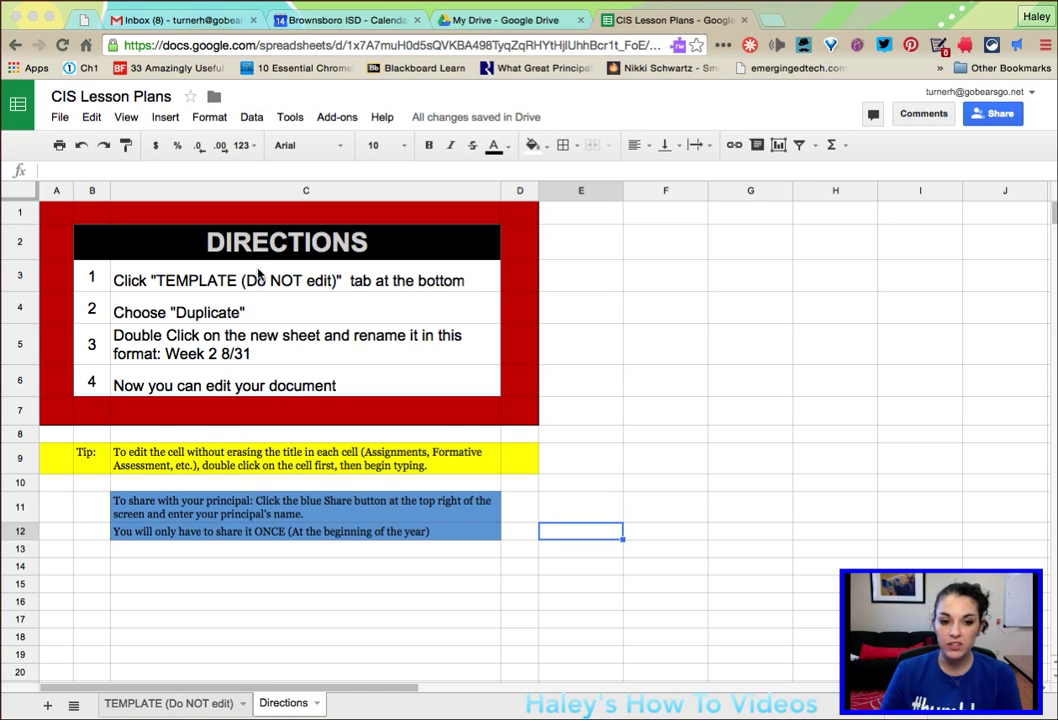
- From the TEMPLATE tab, make a copy of the spreadsheet named 'Turner Lesson Plans'
{"action": "left_click", "coordinate": [197, 705]}
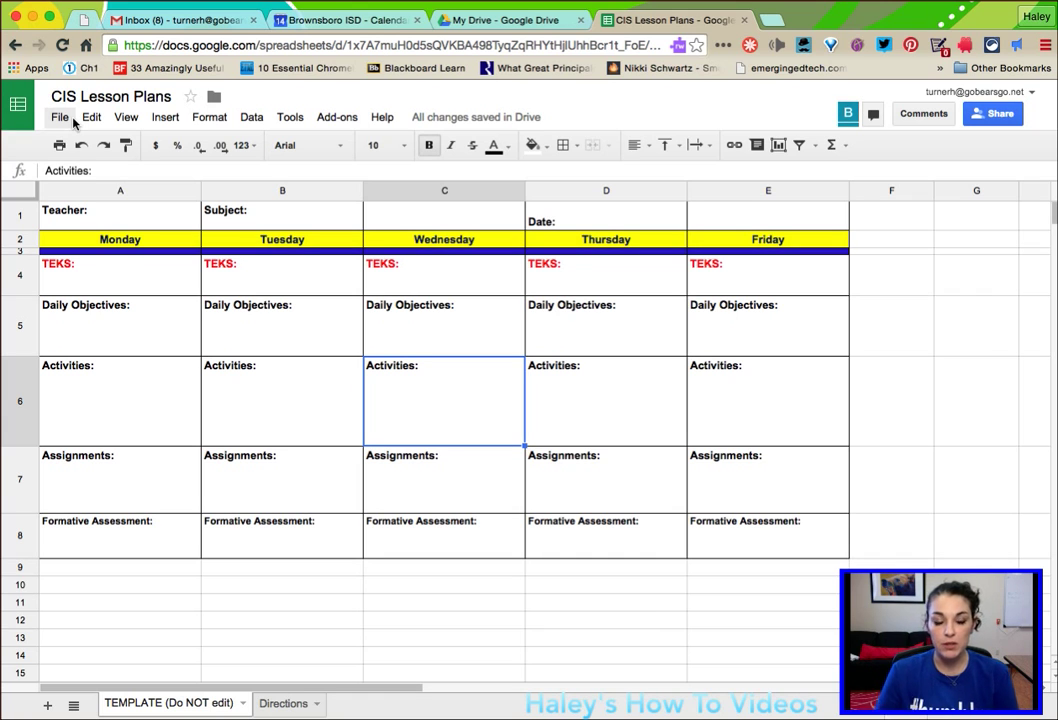
{"action": "left_click", "coordinate": [60, 117]}
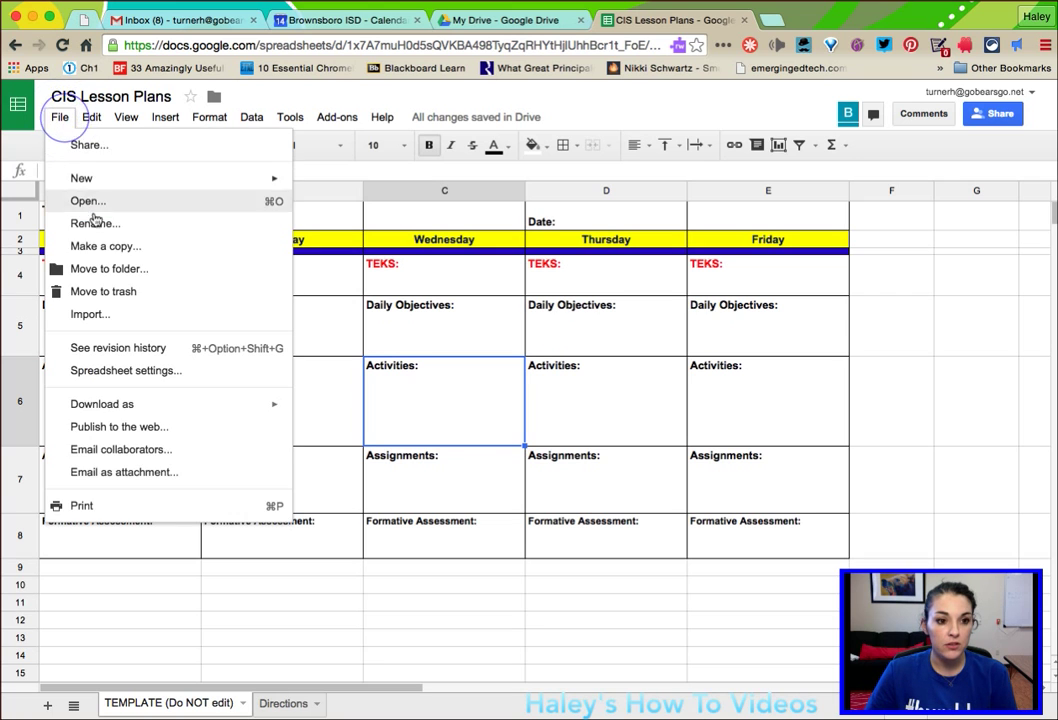
{"action": "left_click", "coordinate": [95, 249]}
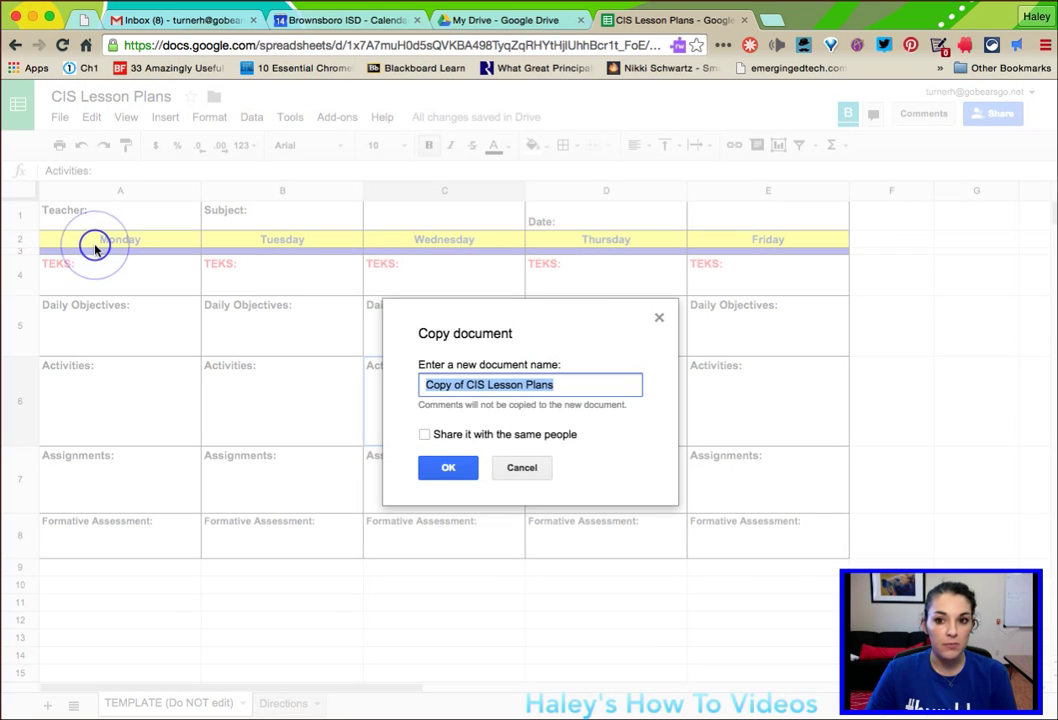
{"action": "left_click", "coordinate": [465, 384]}
{"action": "left_click_drag", "start_coordinate": [421, 384], "coordinate": [483, 384]}
{"action": "type", "text": "Turner"}
{"action": "left_click", "coordinate": [446, 468]}
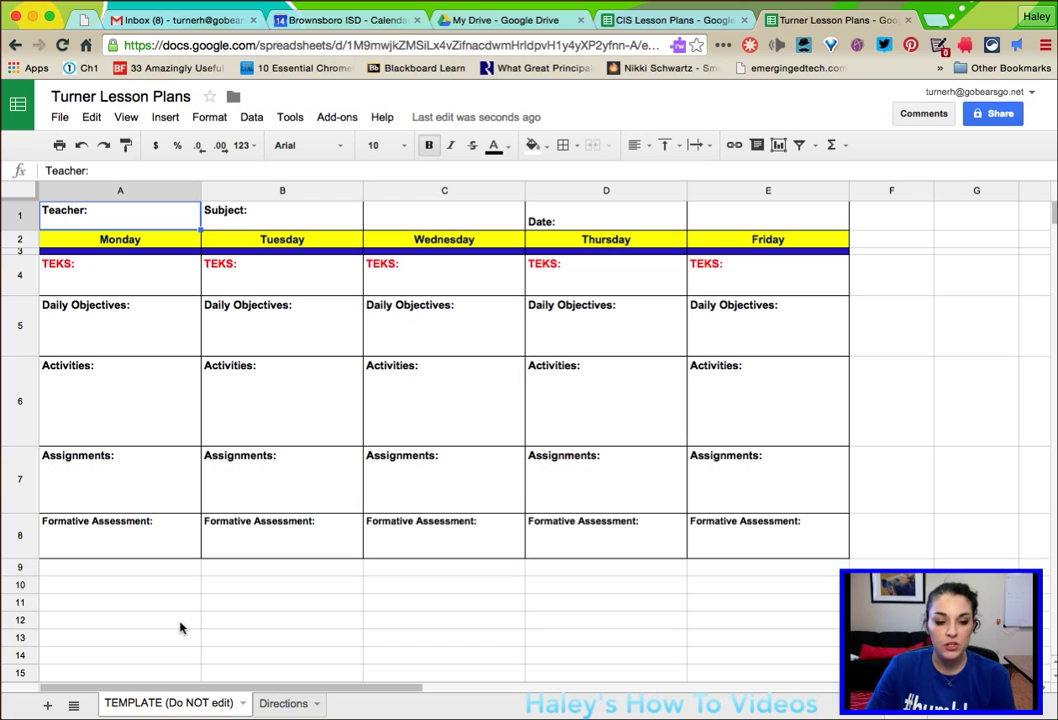
- Select the Monday Activities cell A6 in the loaded Turner Lesson Plans copy
{"action": "left_click", "coordinate": [117, 389]}
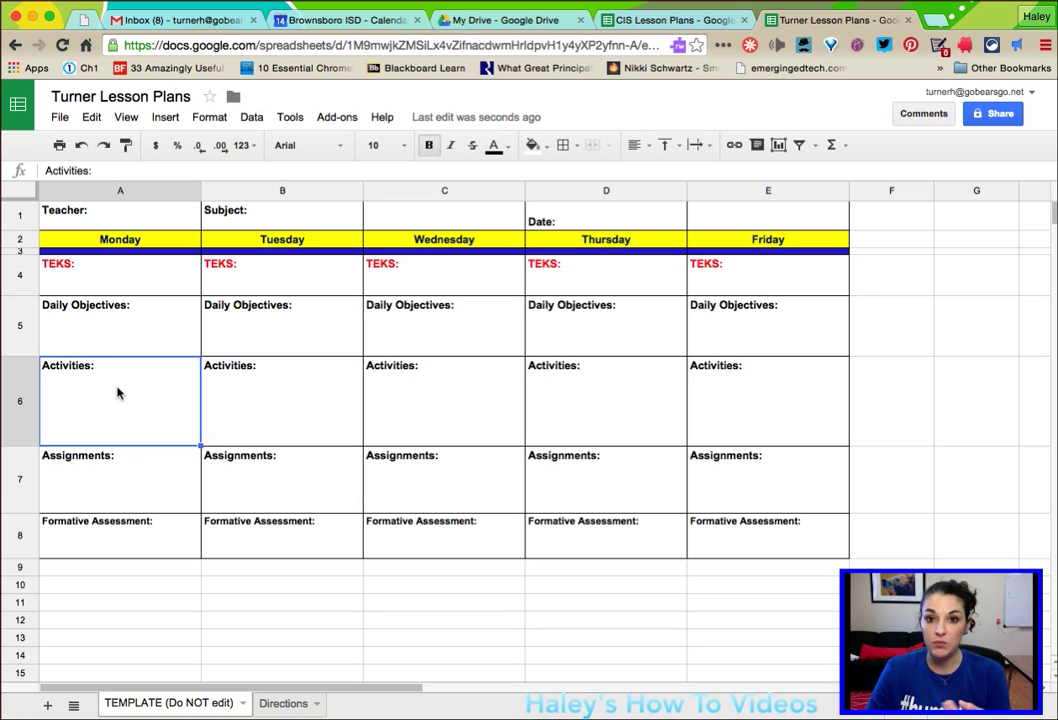
- Duplicate the TEMPLATE sheet and rename the copy 'Week 1 8/24'
{"action": "right_click", "coordinate": [168, 706]}
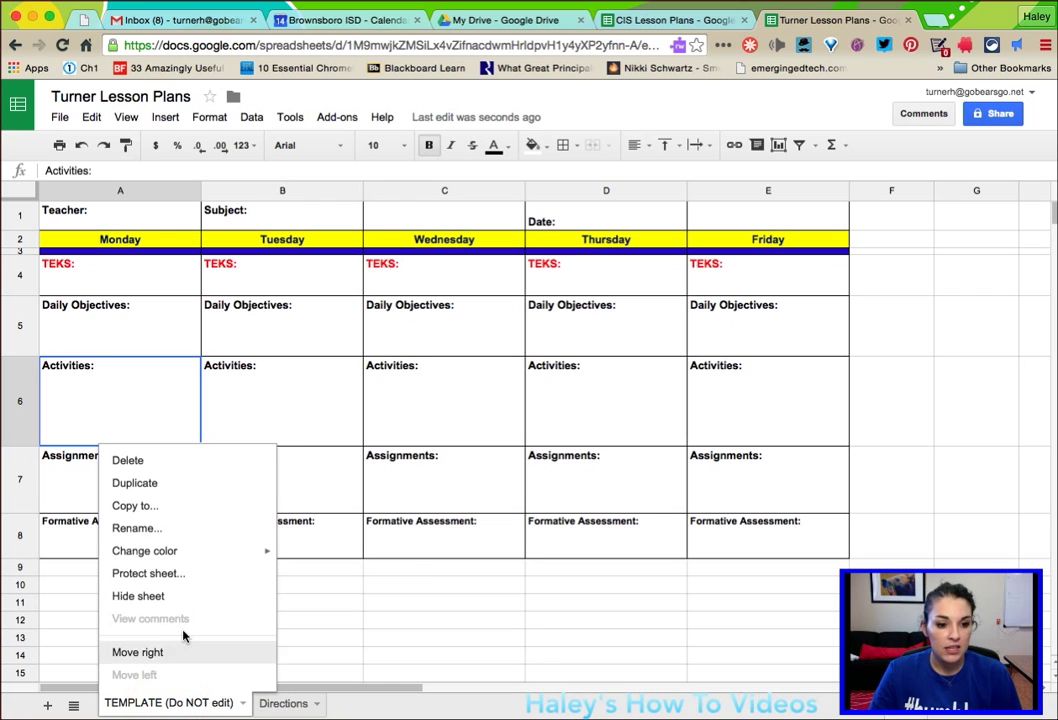
{"action": "left_click", "coordinate": [187, 488]}
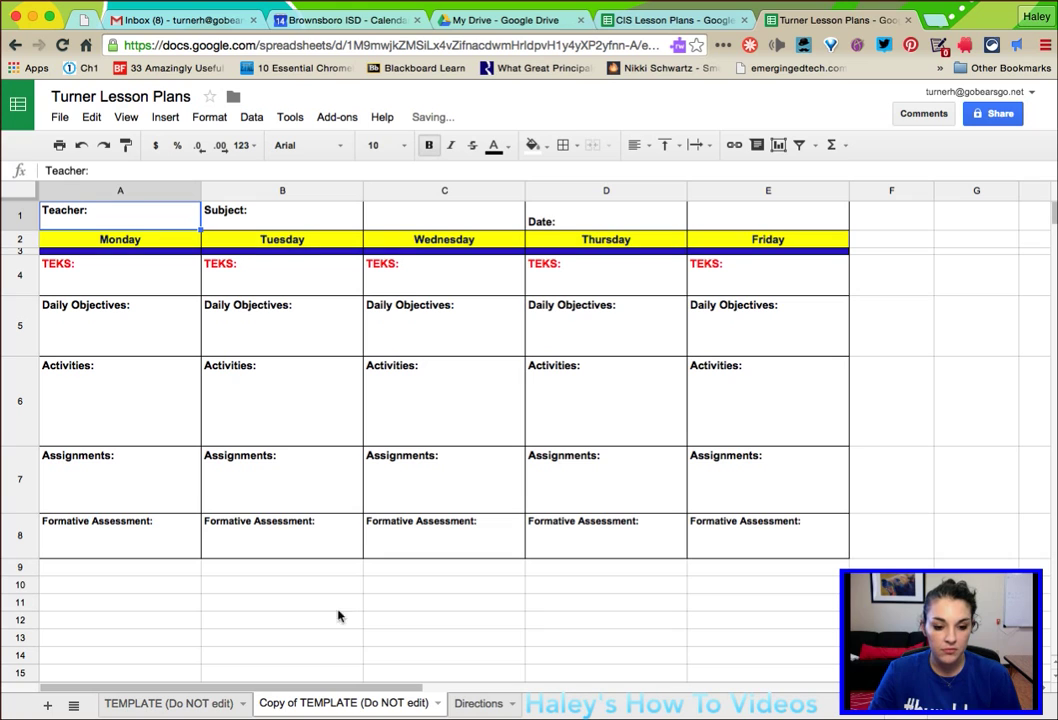
{"action": "double_click", "coordinate": [324, 704]}
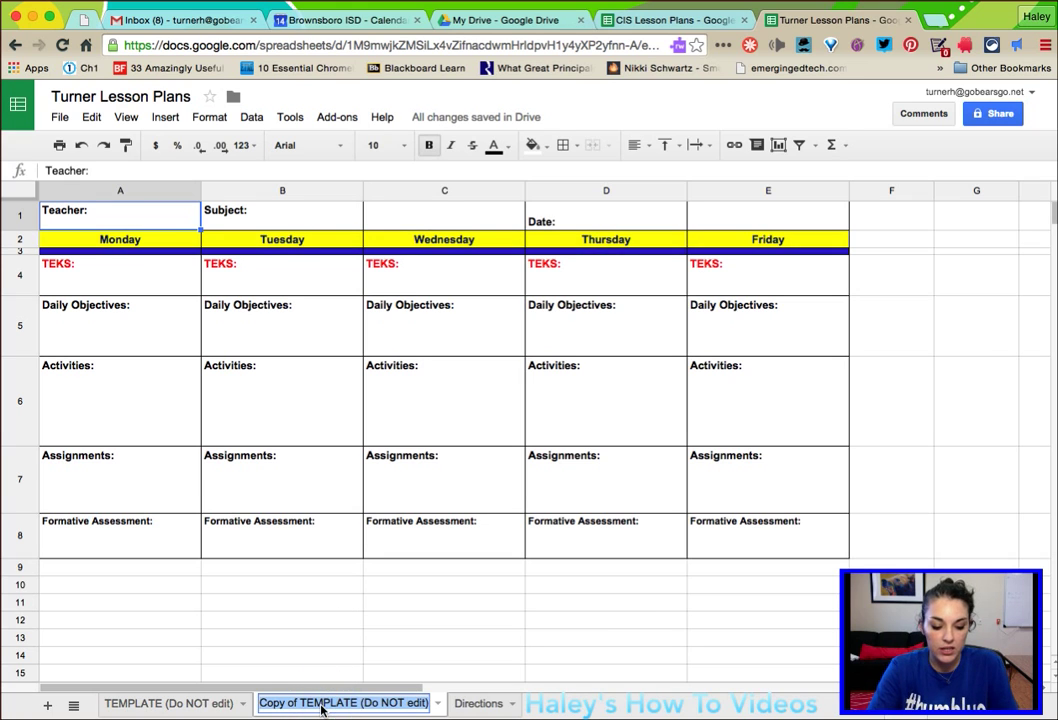
{"action": "type", "text": "Week 1 8/24"}
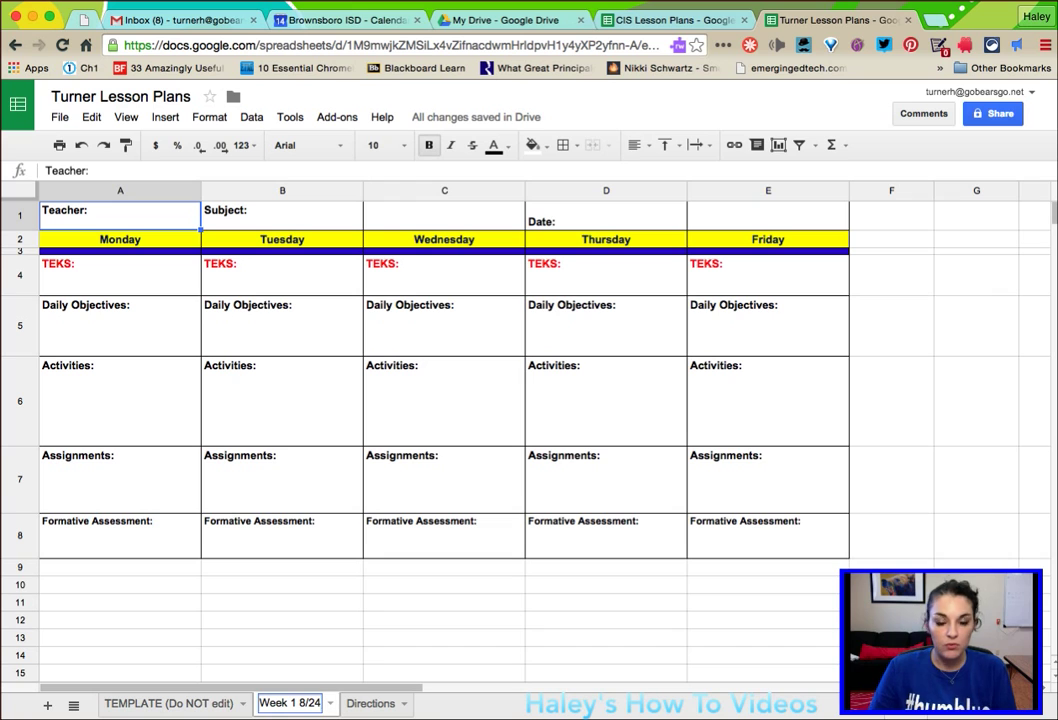
{"action": "key", "text": "Return"}
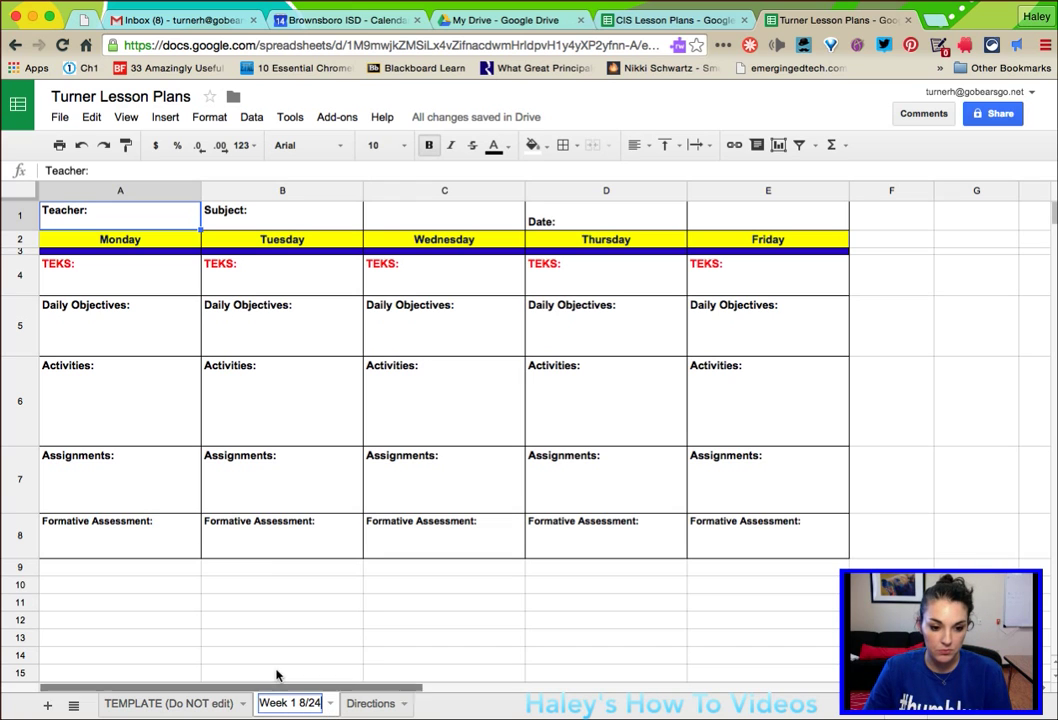
- Move the Week 1 8/24 tab so it sits after Directions
{"action": "left_click", "coordinate": [276, 668]}
{"action": "left_click", "coordinate": [280, 706]}
{"action": "left_click_drag", "start_coordinate": [280, 706], "coordinate": [372, 708]}
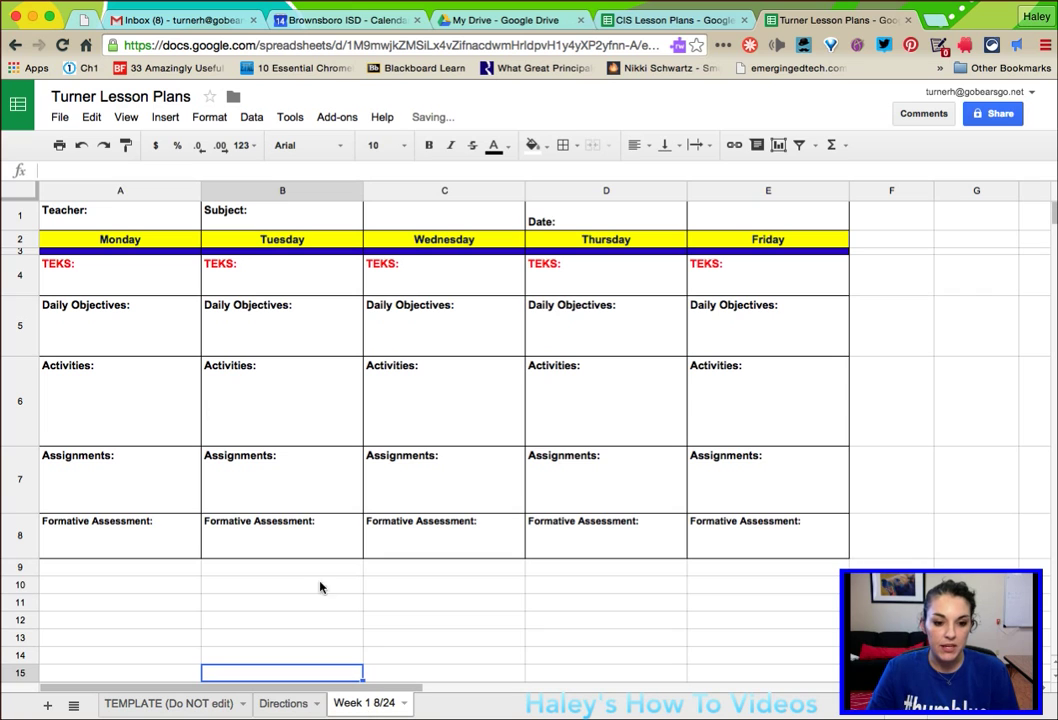
{"action": "left_click", "coordinate": [178, 326]}
- Add 'Turner' after Teacher: in A1 and 'Math' after Subject: in B1
{"action": "left_click", "coordinate": [153, 212]}
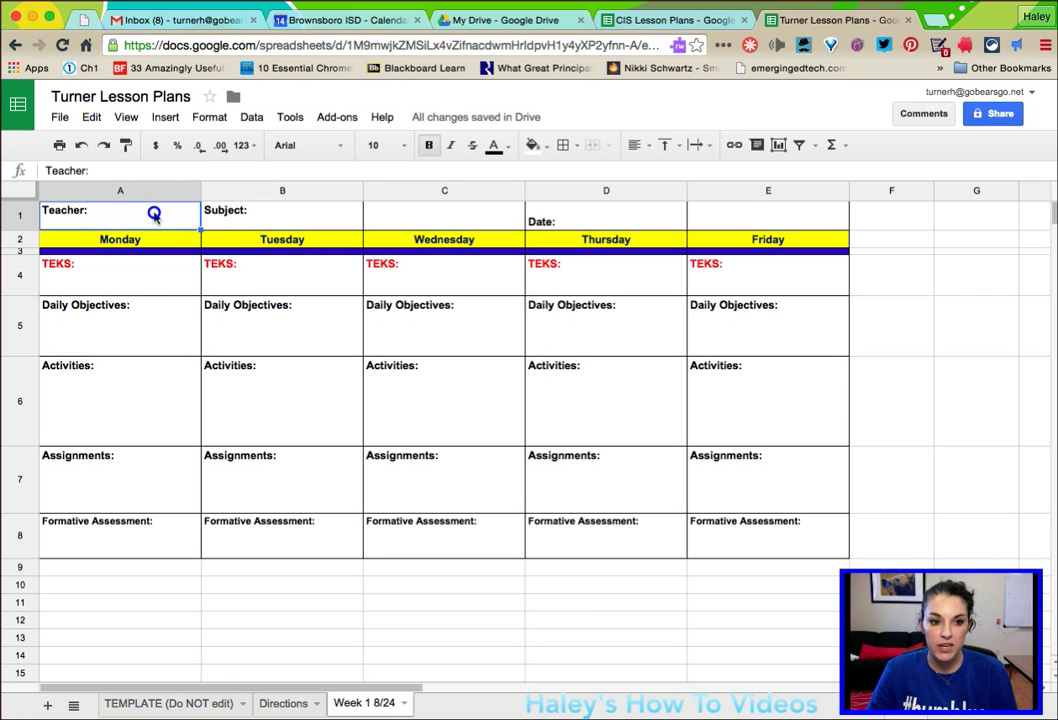
{"action": "double_click", "coordinate": [154, 214]}
{"action": "type", "text": "Turner"}
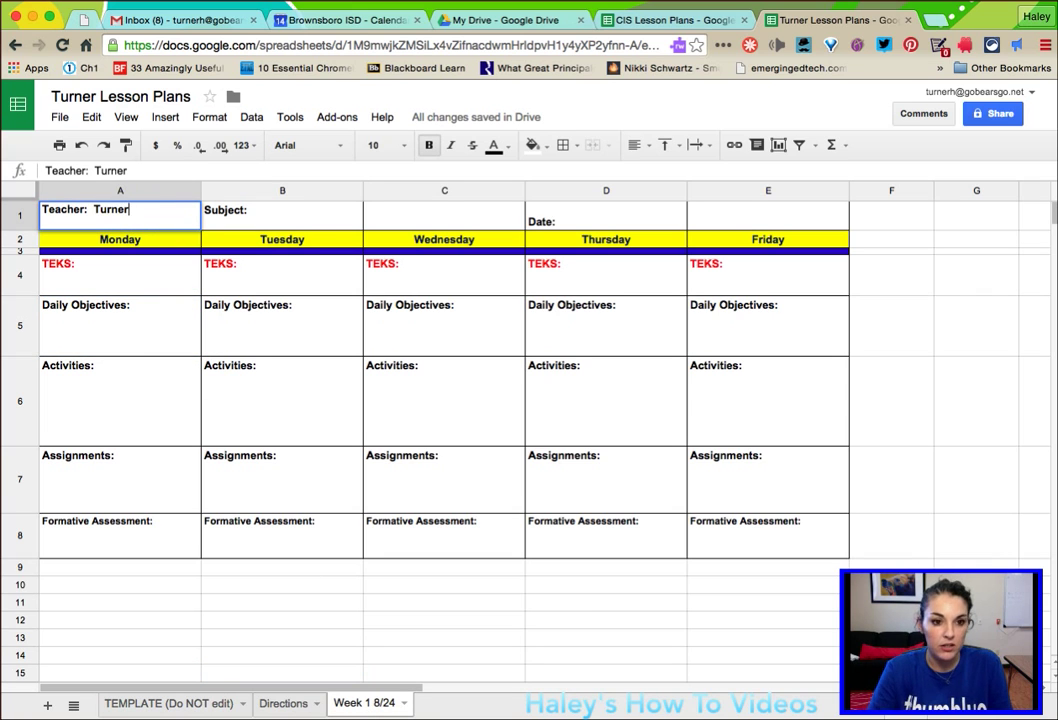
{"action": "left_click", "coordinate": [281, 213]}
{"action": "double_click", "coordinate": [279, 210]}
{"action": "type", "text": "Math"}
{"action": "left_click", "coordinate": [111, 280]}
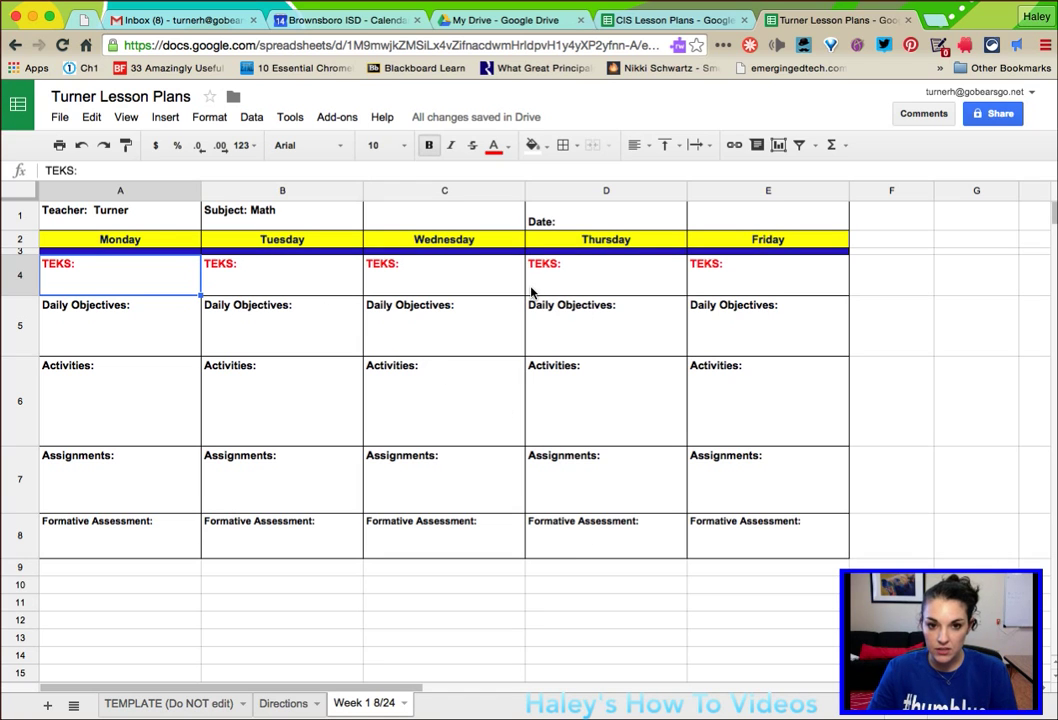
- Duplicate the TEMPLATE sheet again and name the copy 'Week 2 8/31'
{"action": "left_click", "coordinate": [174, 705]}
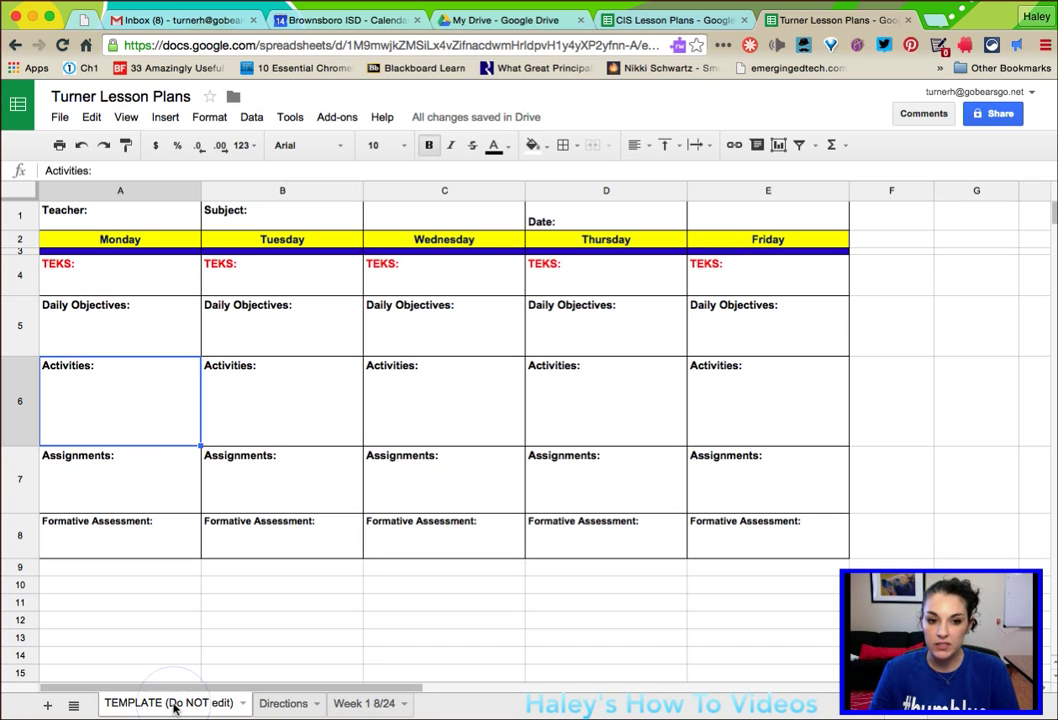
{"action": "right_click", "coordinate": [174, 705]}
{"action": "left_click", "coordinate": [189, 481]}
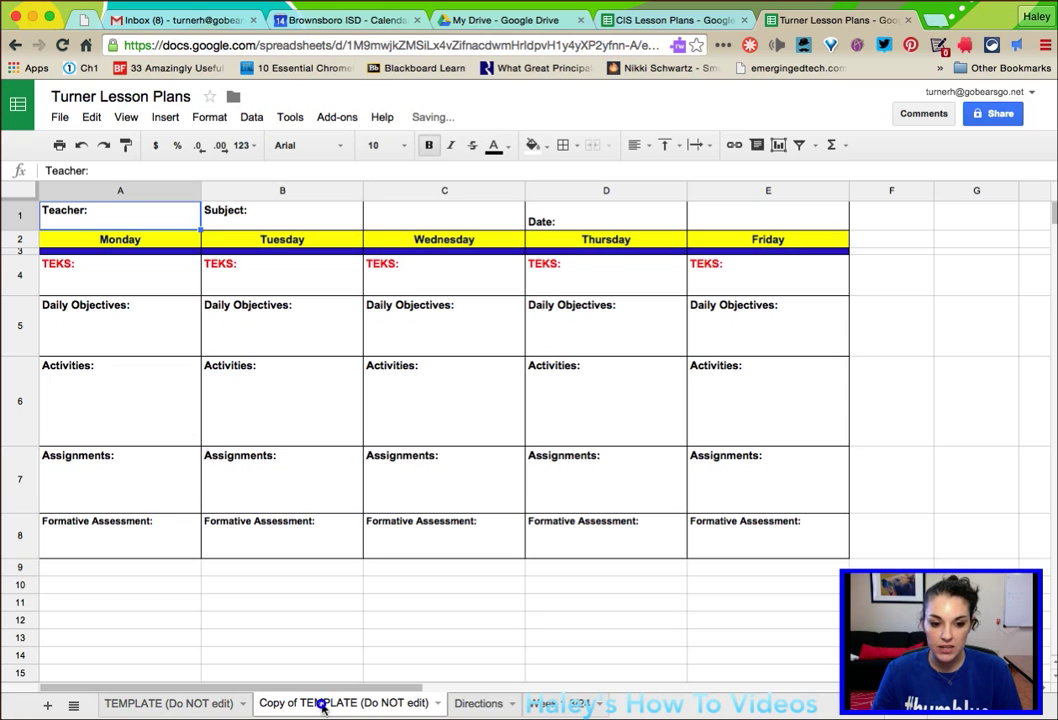
{"action": "double_click", "coordinate": [322, 705]}
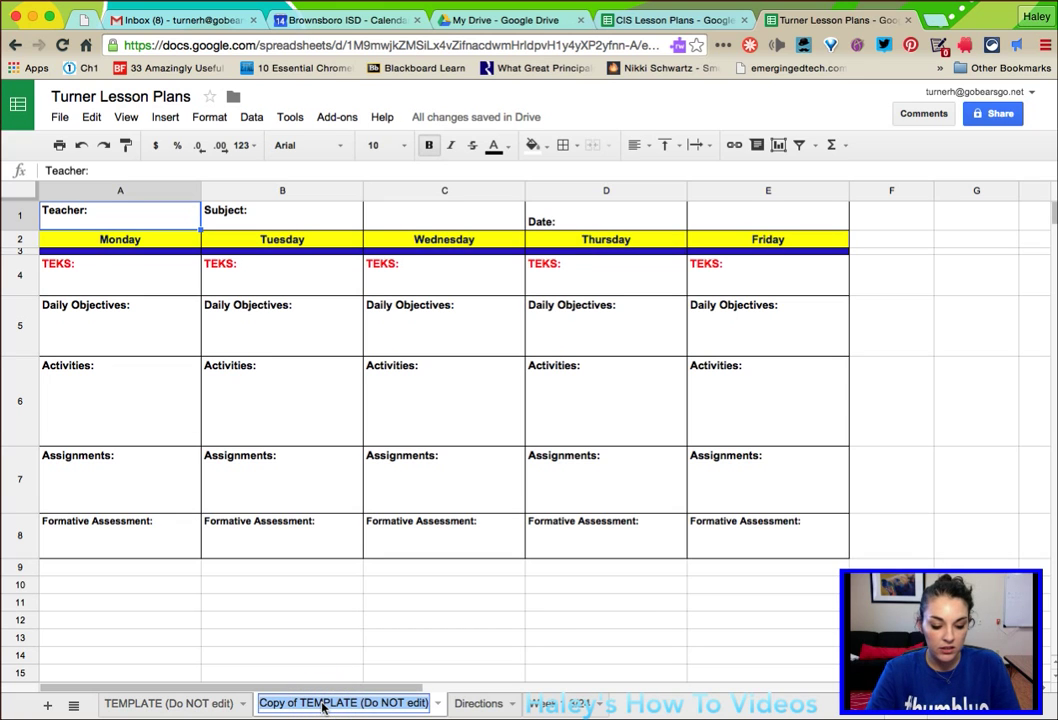
{"action": "type", "text": "Week 2 8/31"}
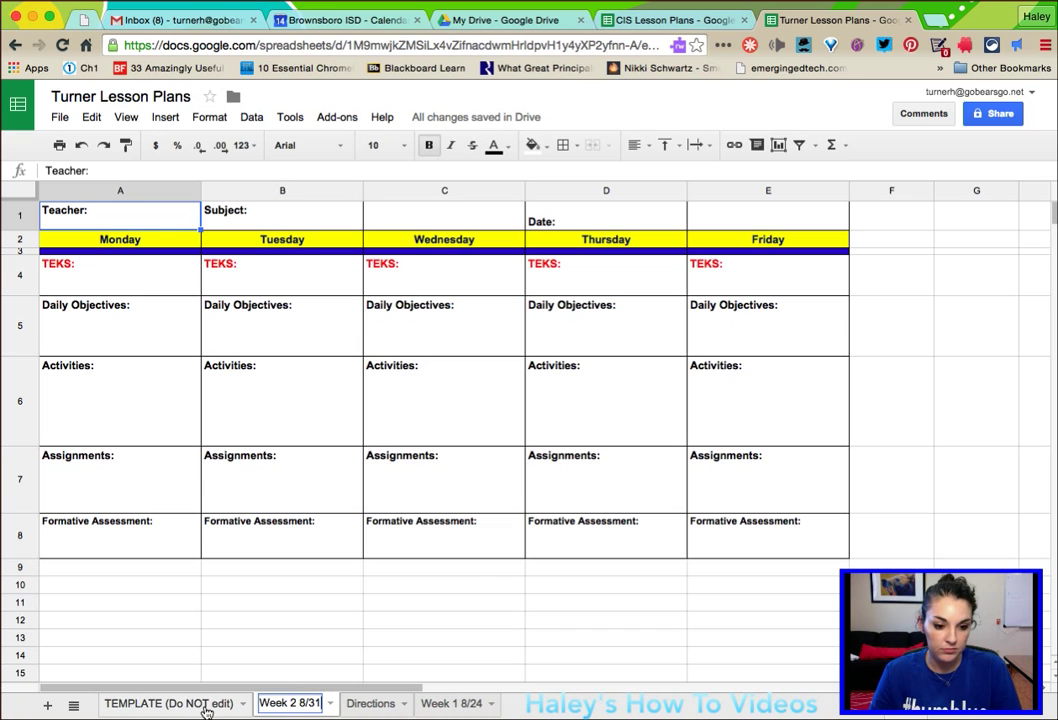
{"action": "left_click", "coordinate": [386, 585]}
- Drag the Week 2 8/31 tab to sit right after Directions
{"action": "left_click", "coordinate": [281, 702]}
{"action": "left_click", "coordinate": [150, 210]}
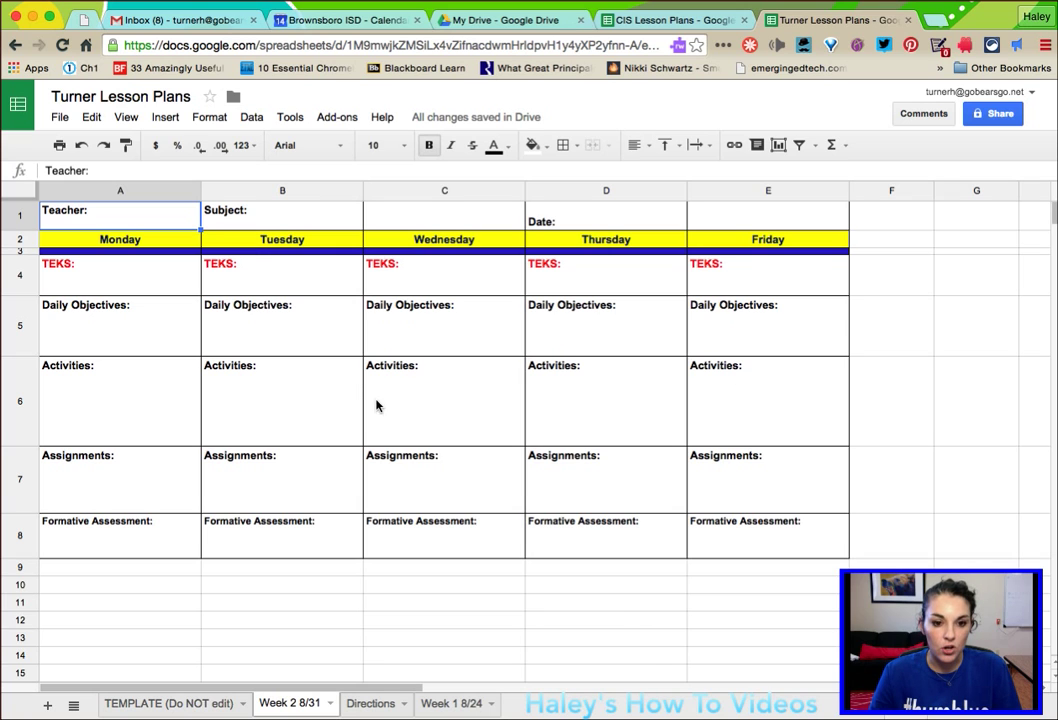
{"action": "left_click_drag", "start_coordinate": [281, 704], "coordinate": [362, 710]}
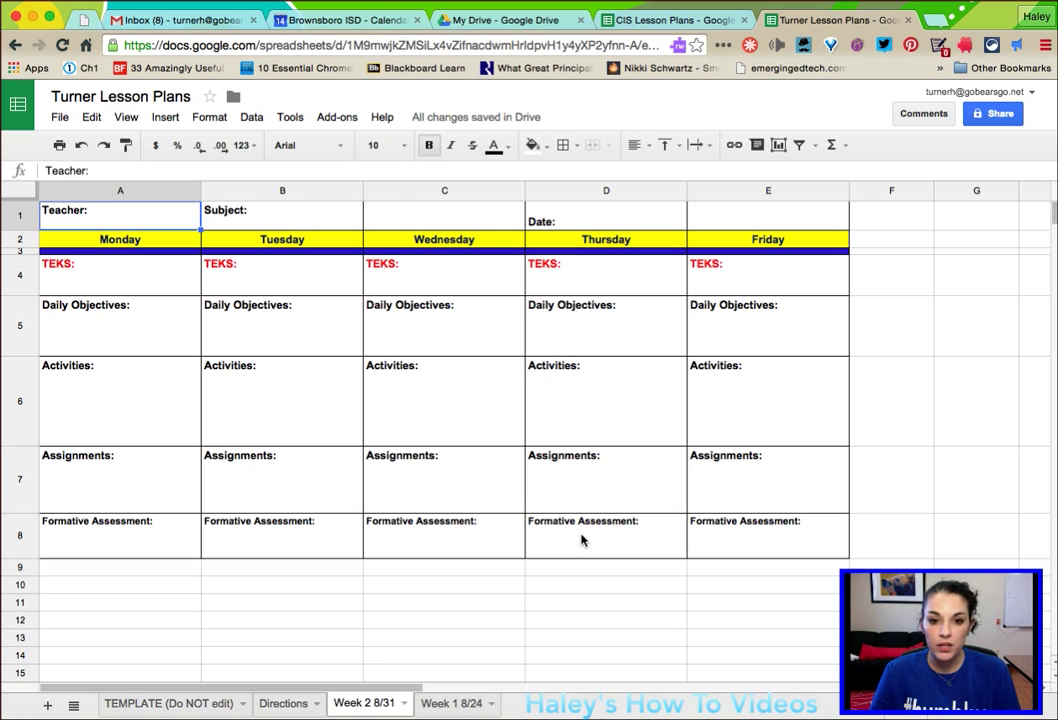
- Review the Share dialog's Can edit permission options, then close it without sharing
{"action": "left_click", "coordinate": [990, 114]}
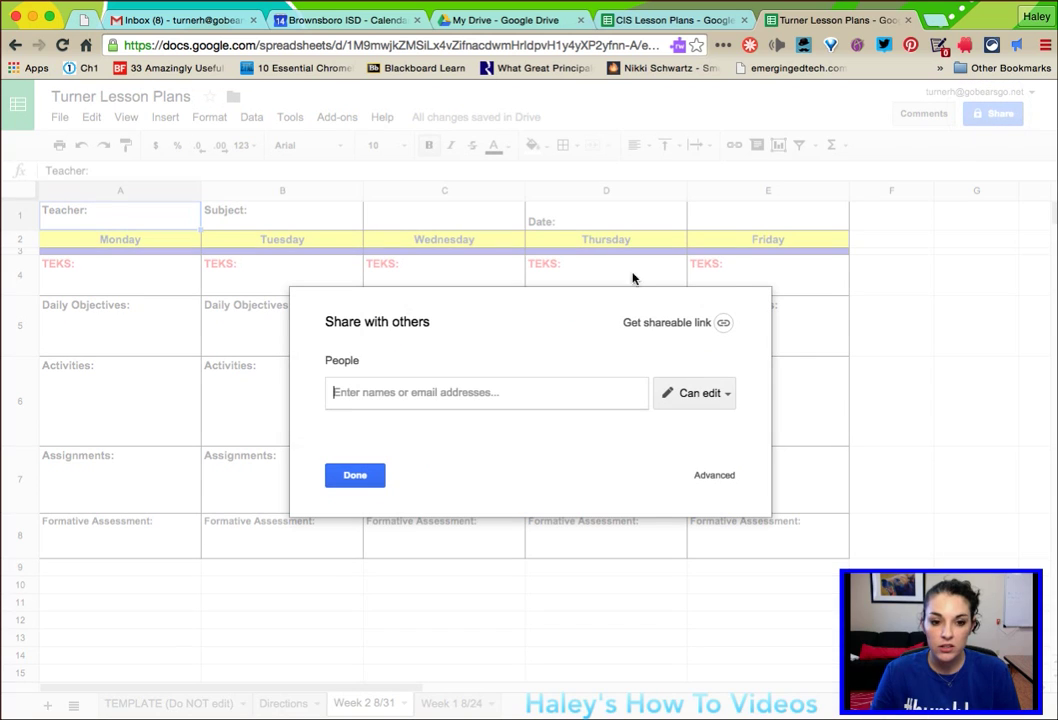
{"action": "left_click", "coordinate": [504, 385]}
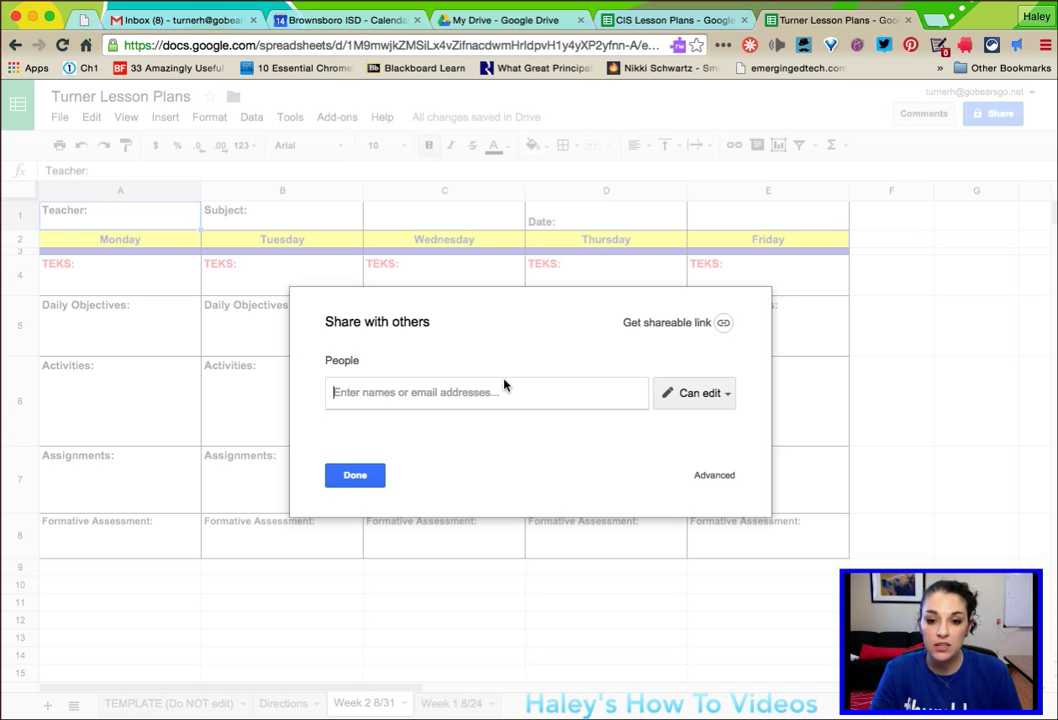
{"action": "left_click", "coordinate": [690, 393]}
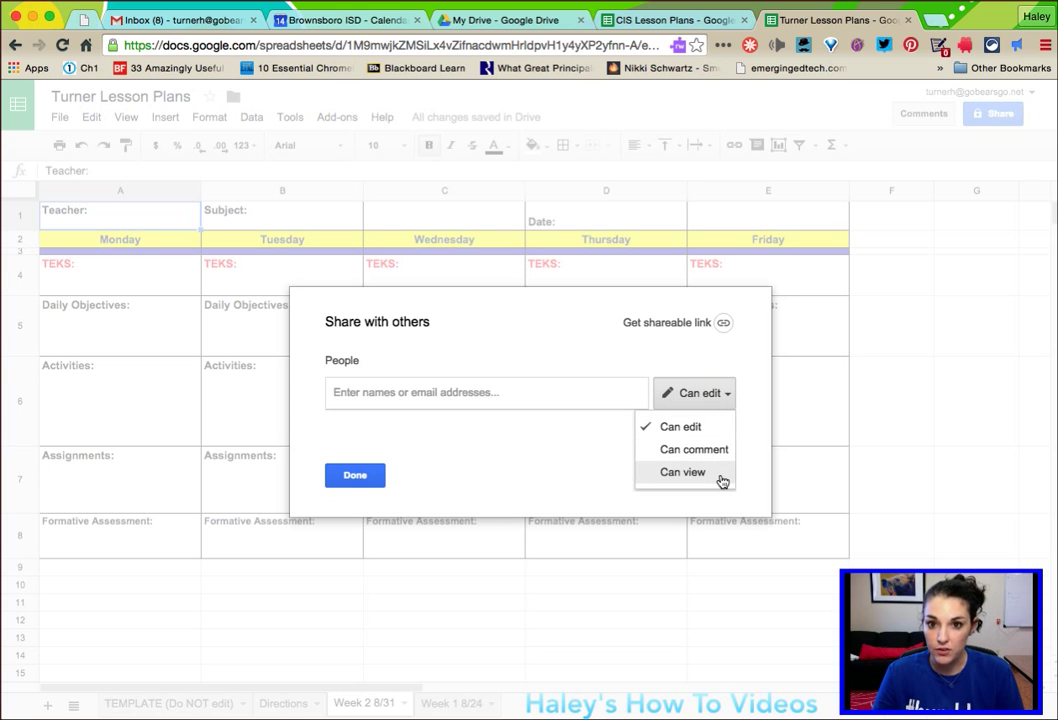
{"action": "left_click", "coordinate": [572, 418]}
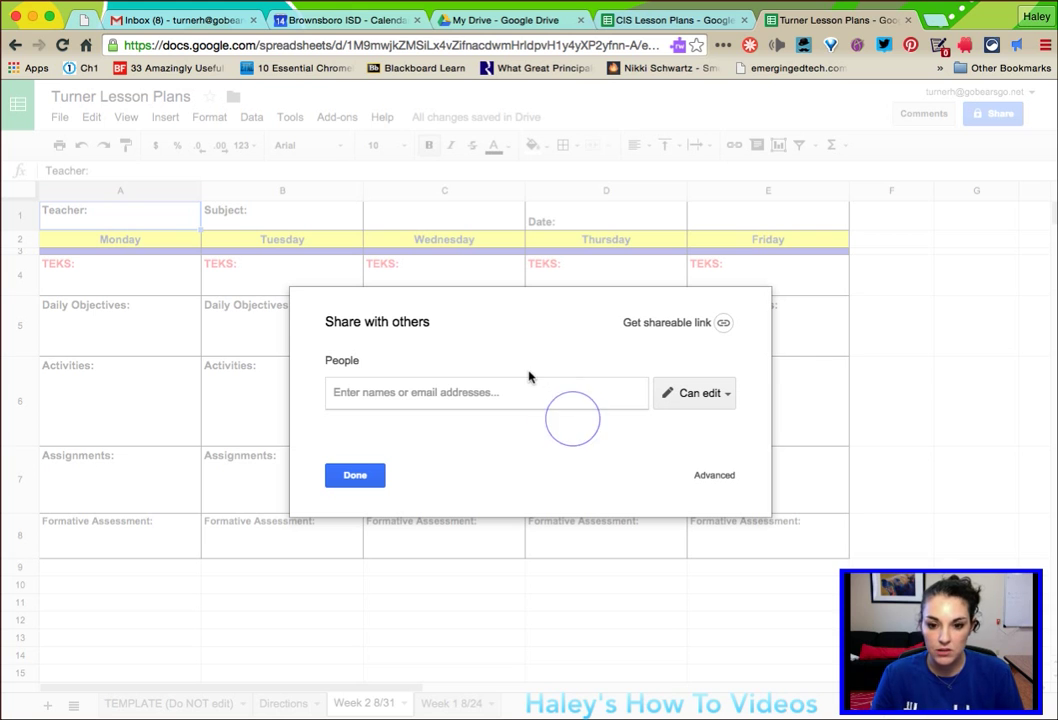
{"action": "left_click", "coordinate": [354, 476]}
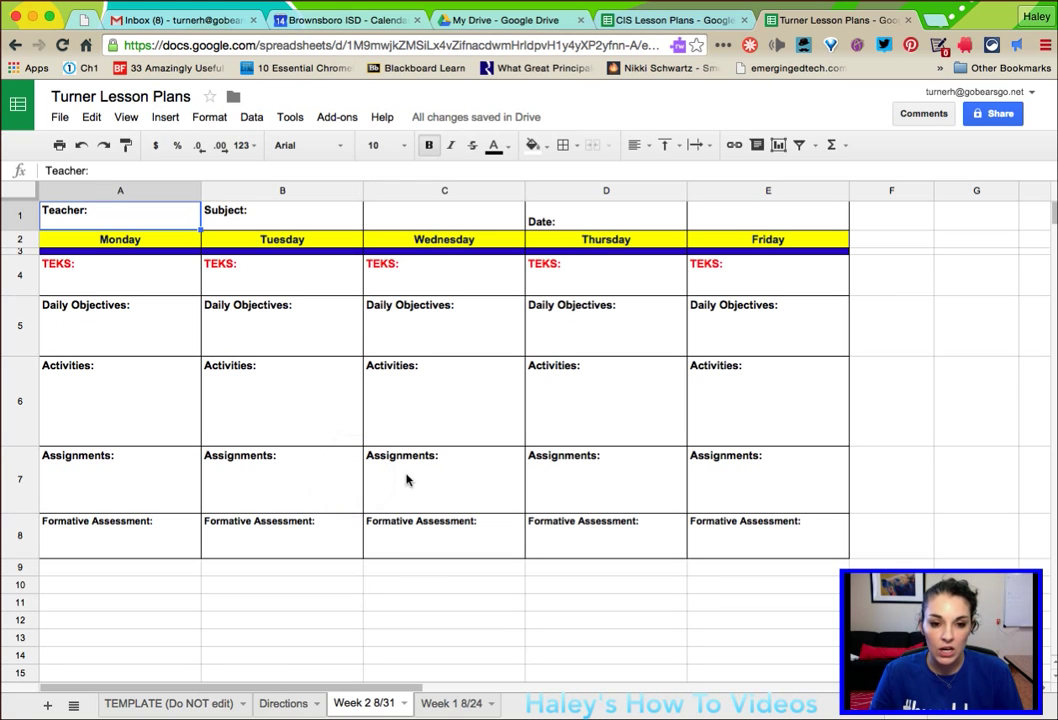
{"action": "left_click", "coordinate": [282, 702]}
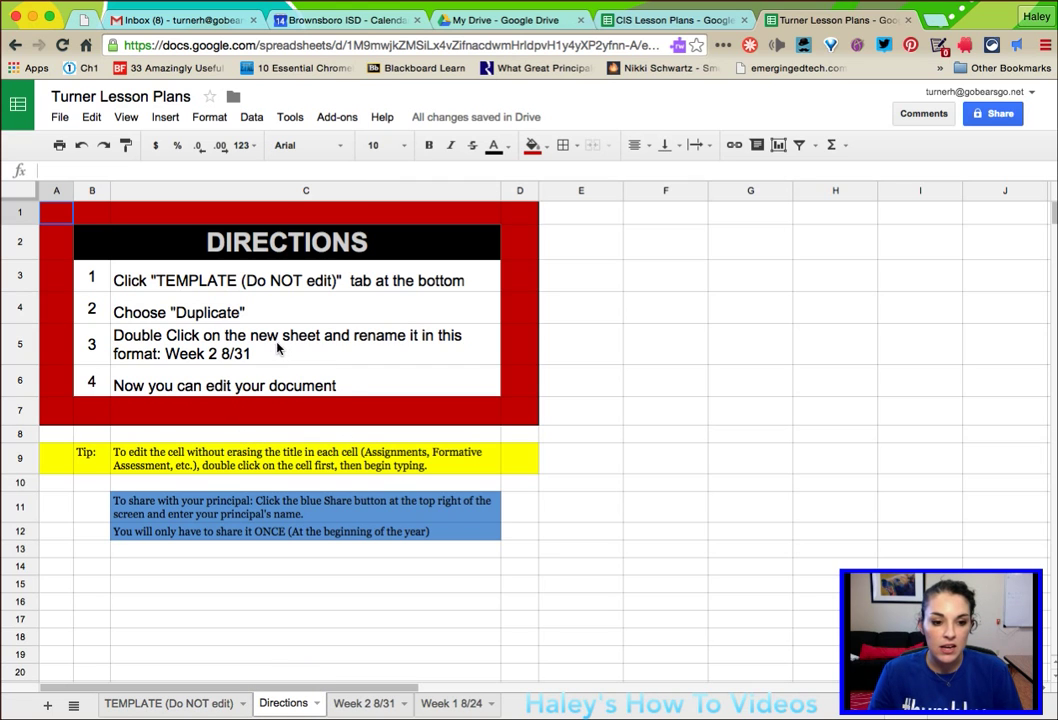
{"action": "left_click", "coordinate": [117, 461]}
{"action": "left_click", "coordinate": [165, 702]}
{"action": "left_click", "coordinate": [352, 703]}
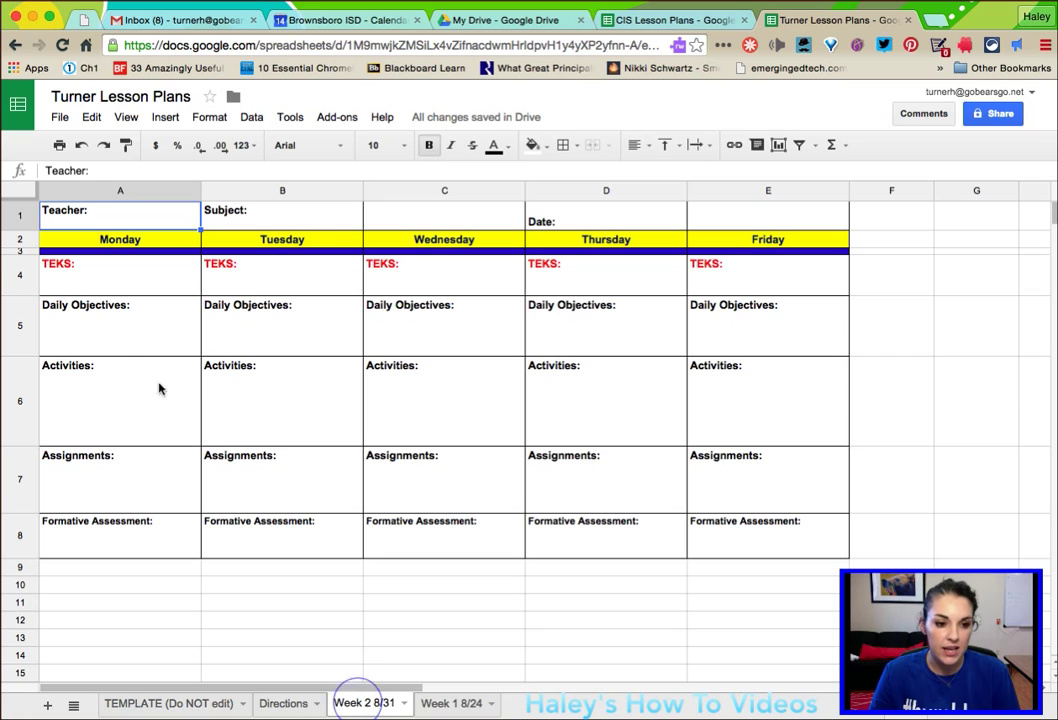
{"action": "left_click", "coordinate": [152, 326]}
{"action": "type", "text": "ff"}
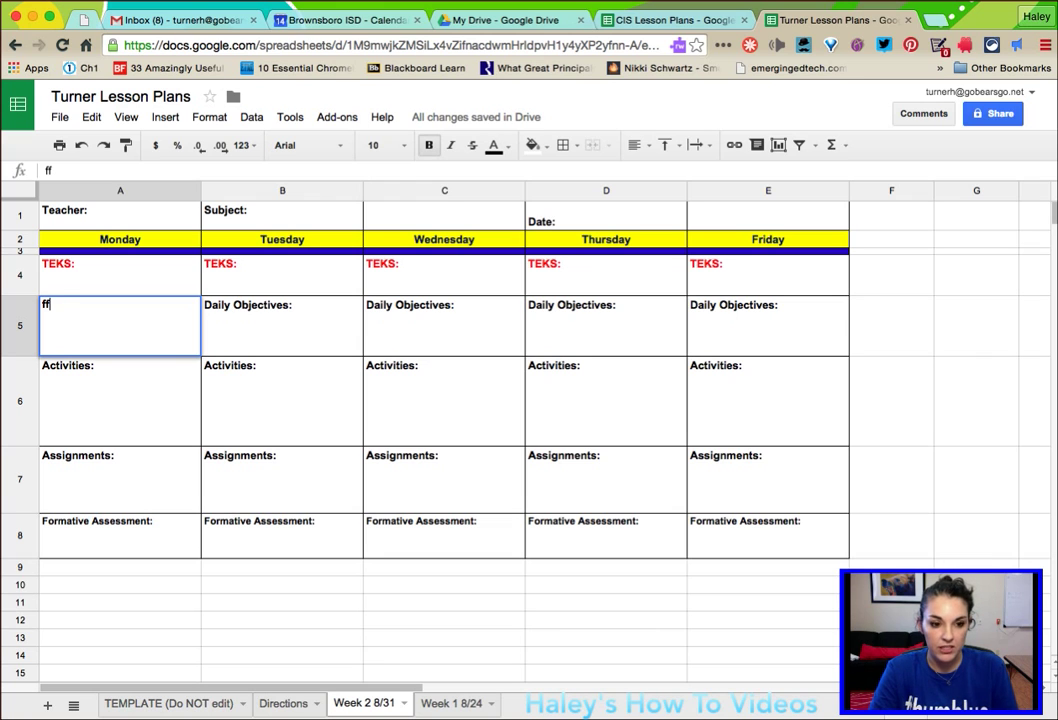
{"action": "left_click", "coordinate": [176, 404]}
{"action": "key", "text": "ctrl+z"}
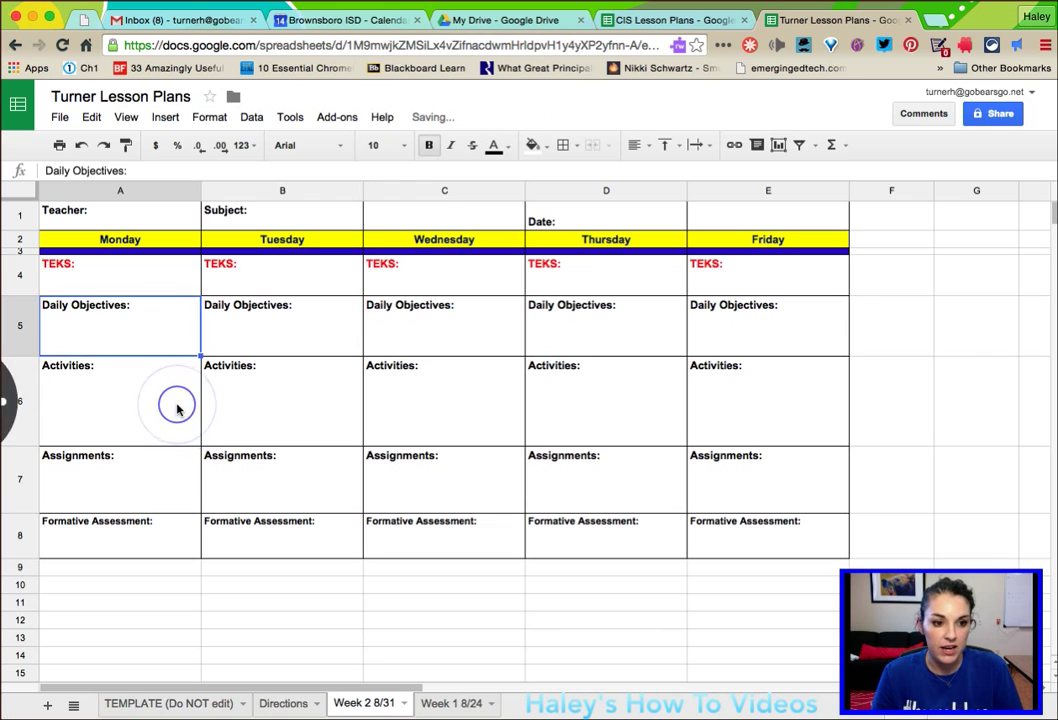
{"action": "double_click", "coordinate": [164, 327]}
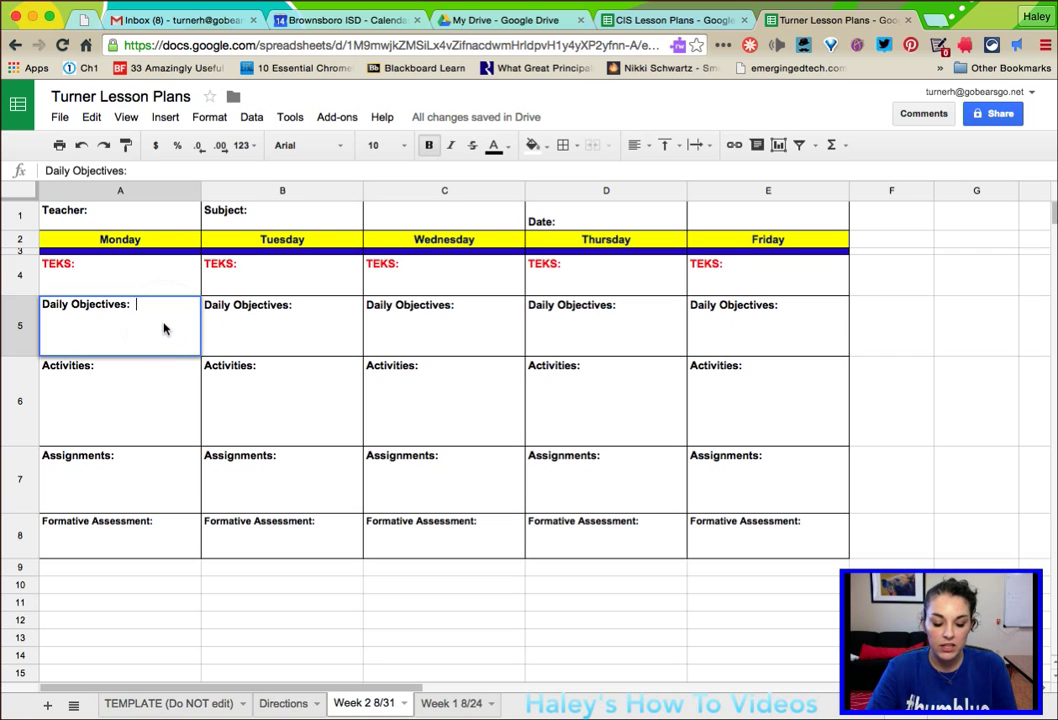
{"action": "type", "text": "Hey"}
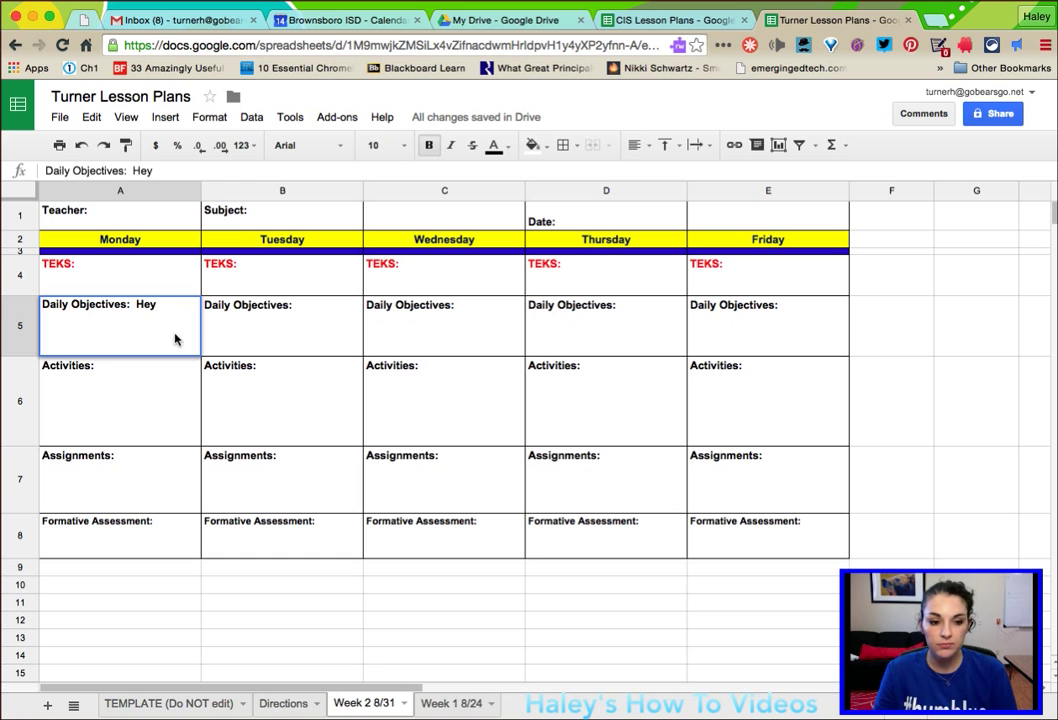
{"action": "left_click_drag", "start_coordinate": [165, 304], "coordinate": [139, 305]}
{"action": "key", "text": "BackSpace"}
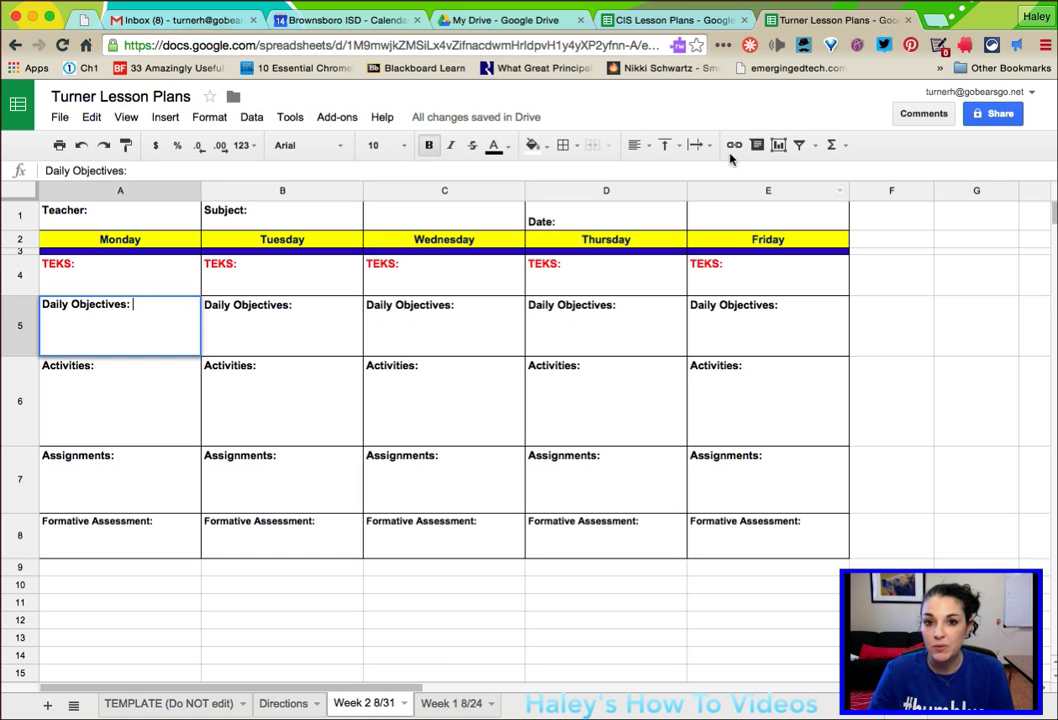